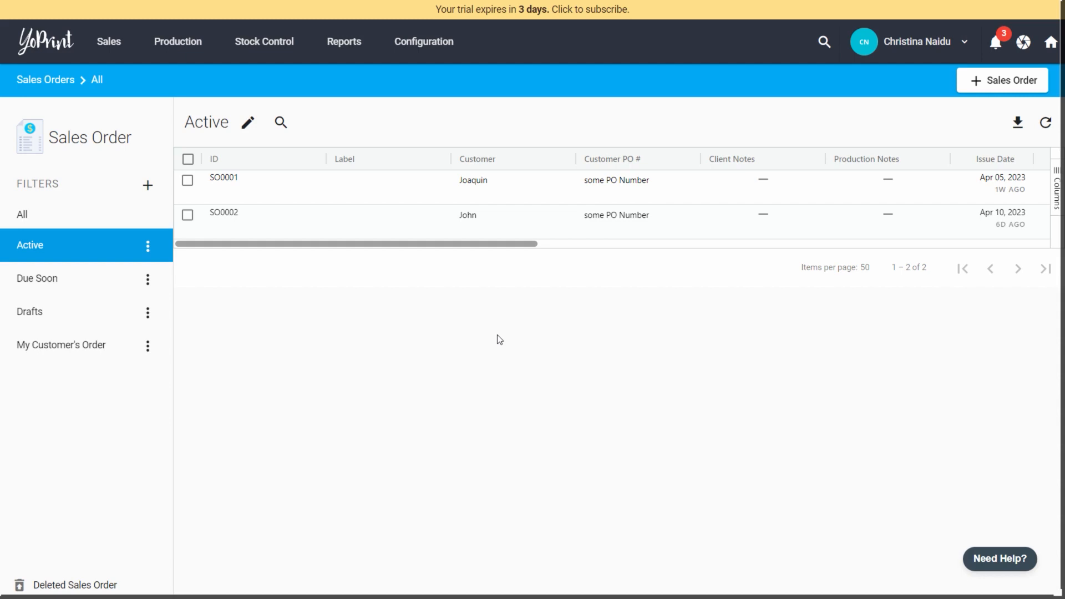
# Create a new sales order for the customer with the $10 screen fee and T-shirt items in a picking job
pyautogui.click(1010, 84)
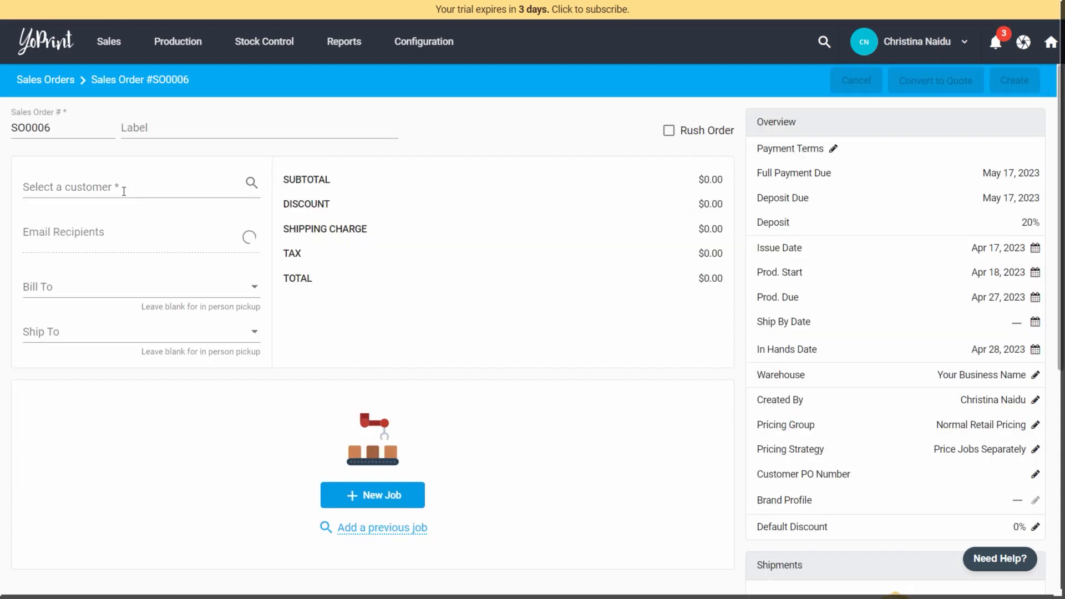
pyautogui.click(127, 188)
pyautogui.click(112, 251)
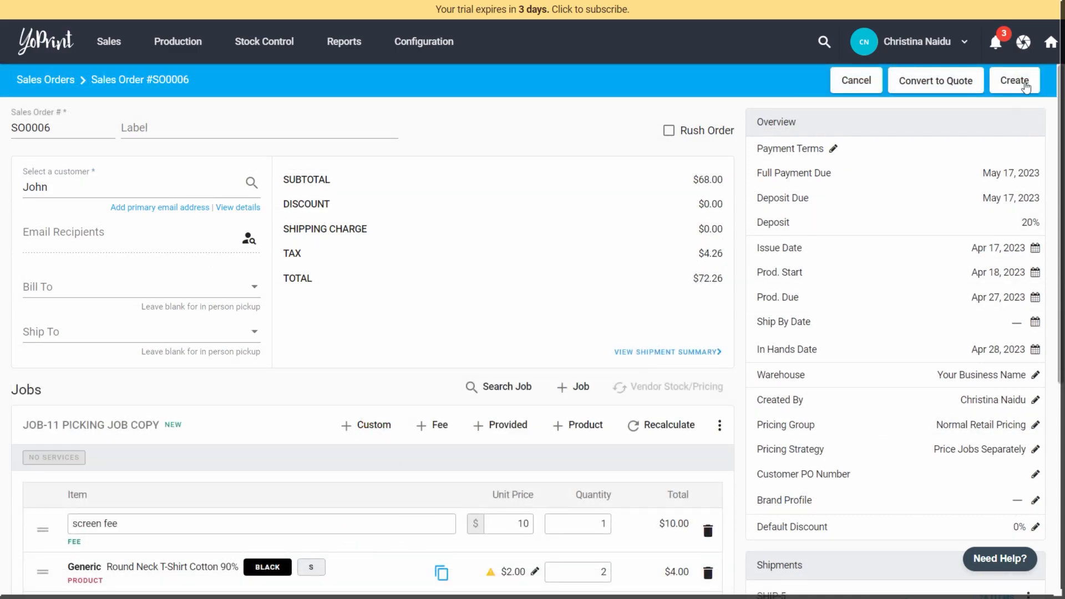
pyautogui.click(1026, 84)
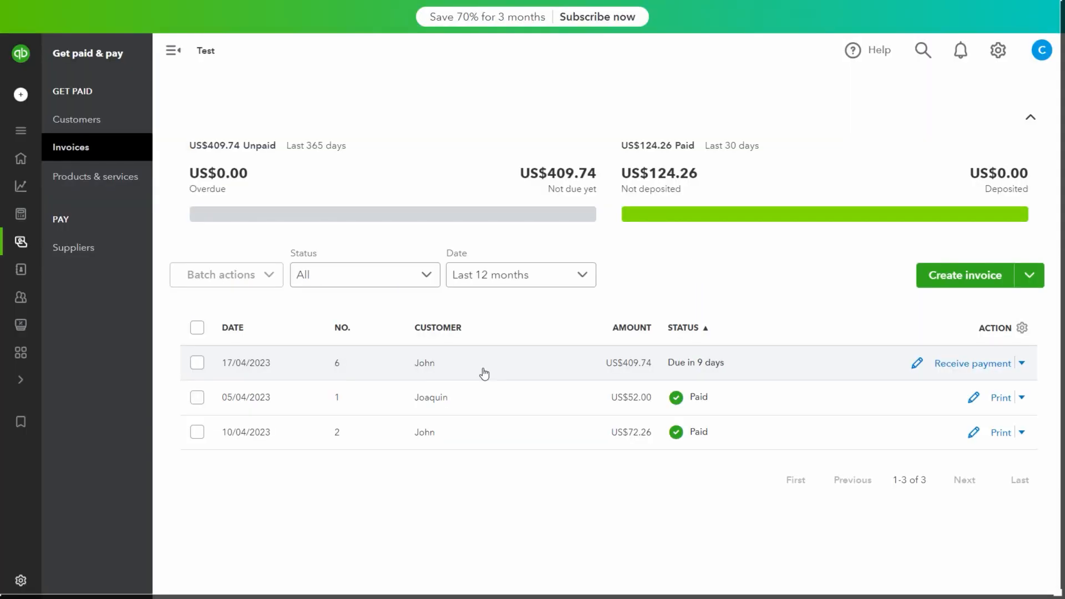
# In QuickBooks, open the customer's invoice dated 17/04/2023 for editing and review its line items
pyautogui.click(353, 372)
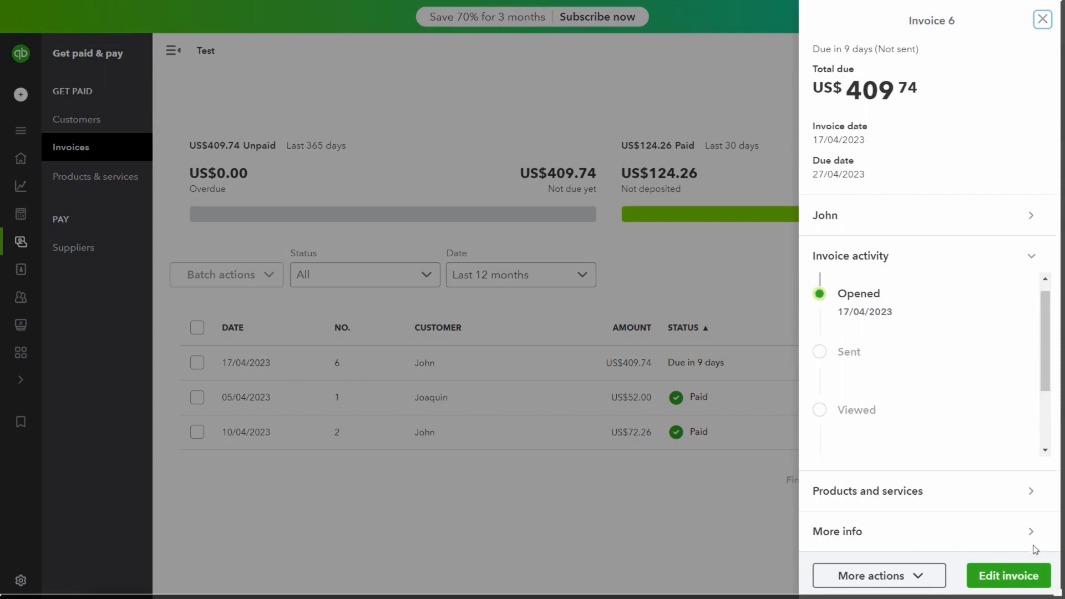
pyautogui.click(1037, 573)
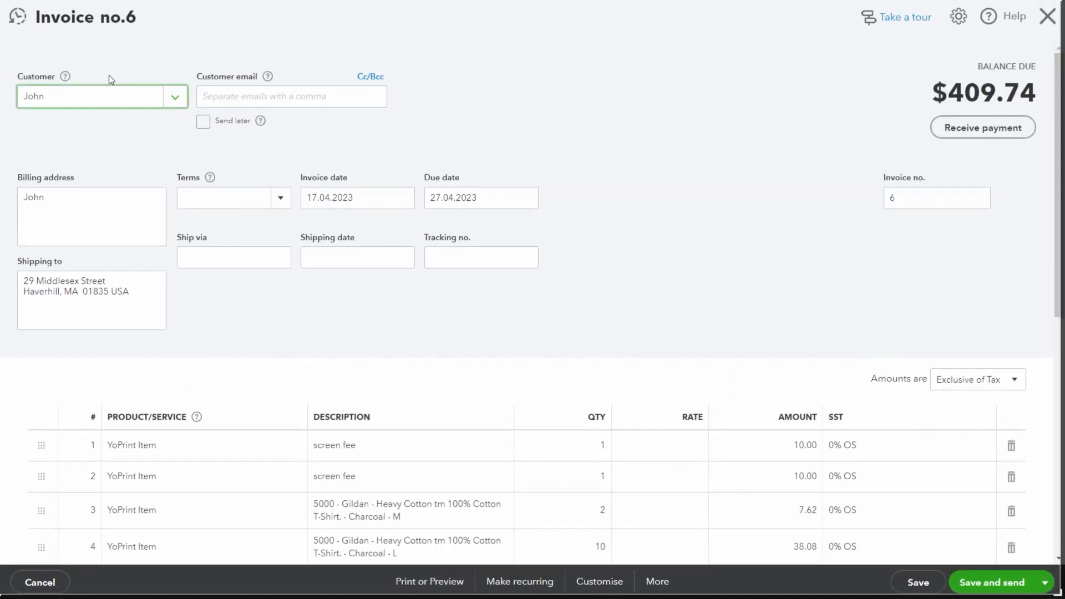
pyautogui.scroll(-3, 452, 199)
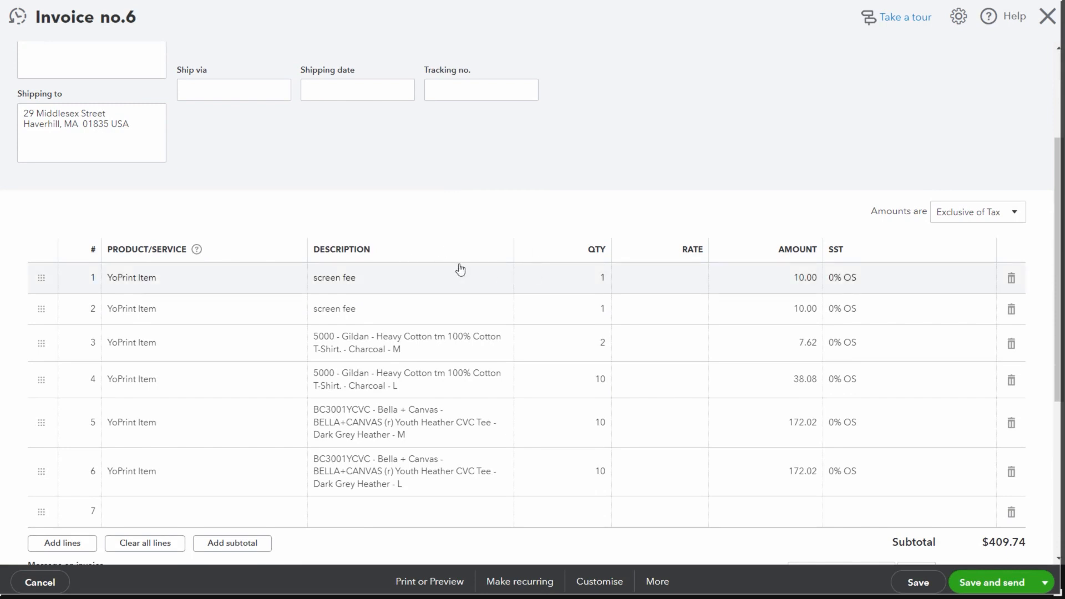
pyautogui.scroll(-1, 558, 327)
pyautogui.scroll(-3, 558, 328)
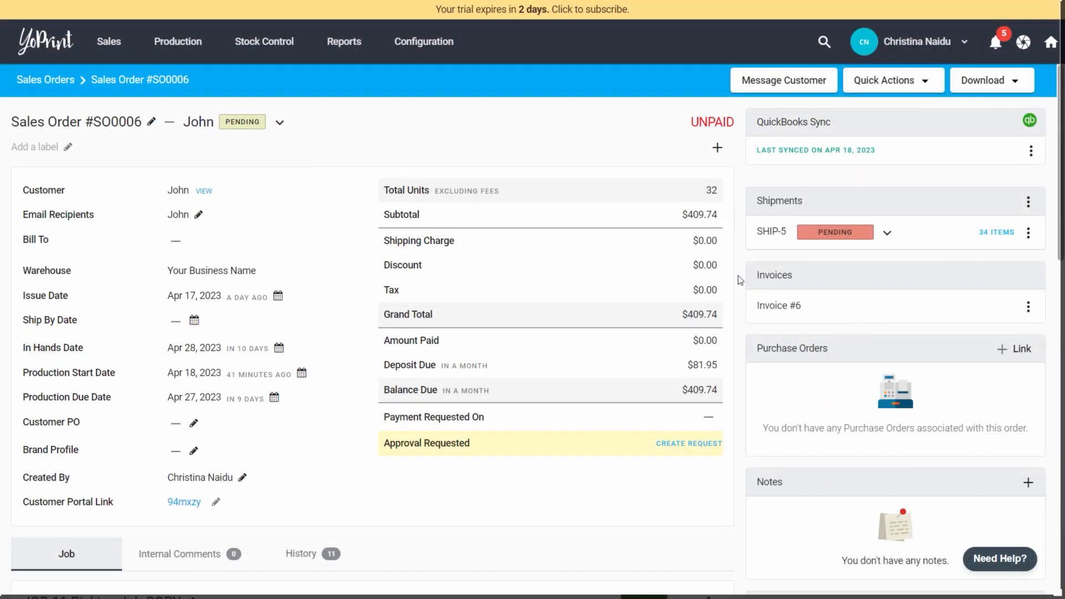
# In YoPrint, record a cash payment of $409.74 dated Apr 18, 2023 on the sales order
pyautogui.scroll(-5, 740, 280)
pyautogui.click(1028, 357)
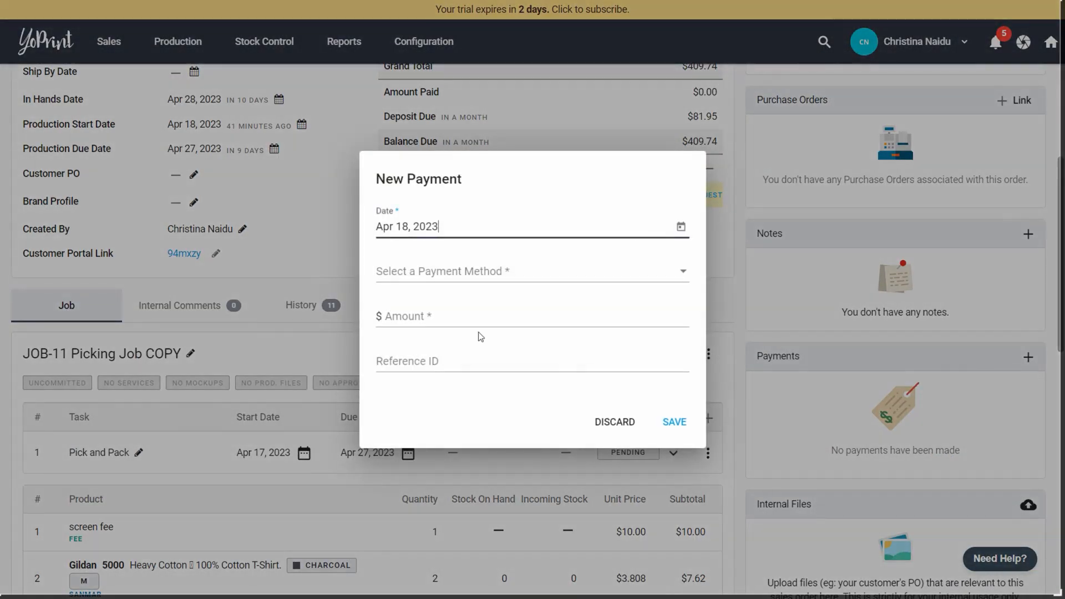
pyautogui.click(467, 272)
pyautogui.click(388, 269)
pyautogui.click(404, 318)
pyautogui.write('409.74')
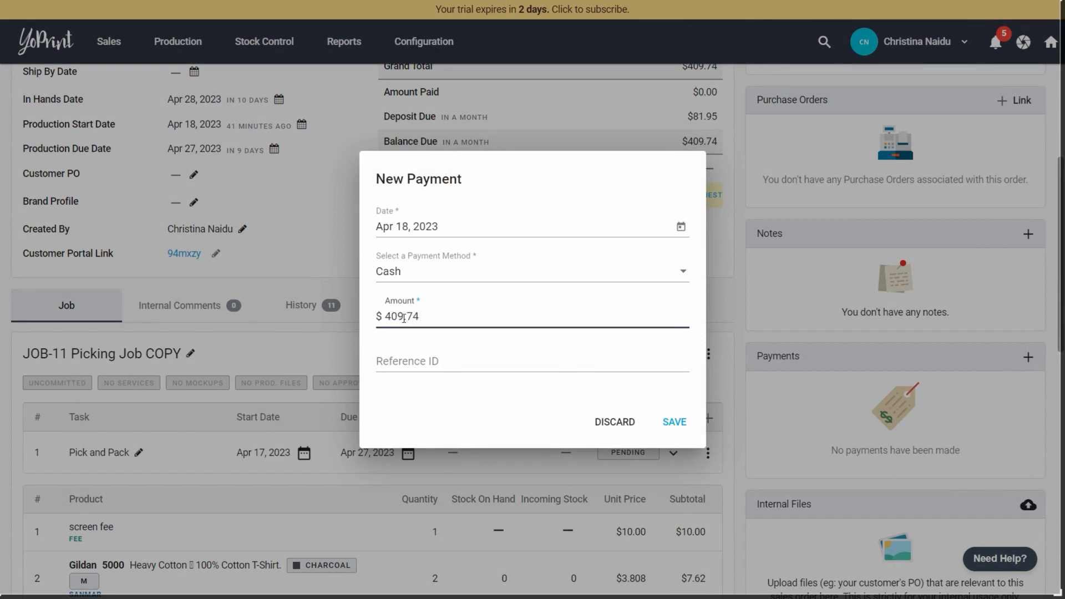
pyautogui.click(674, 422)
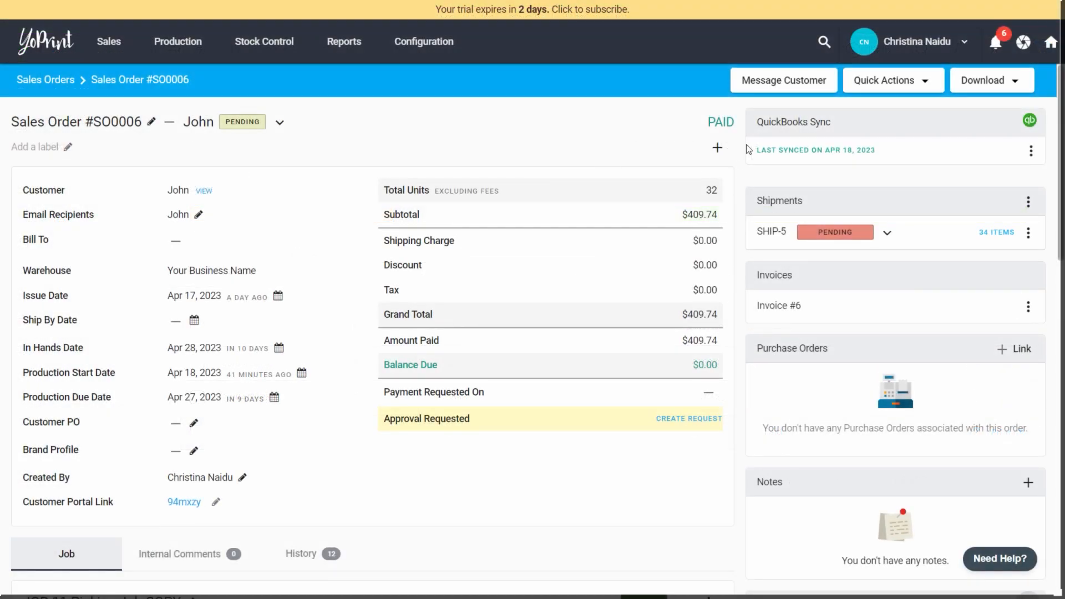
# Edit the sales order and set the quantity of the Gildan 5000 Charcoal M T-shirt to 10
pyautogui.click(865, 86)
pyautogui.click(864, 108)
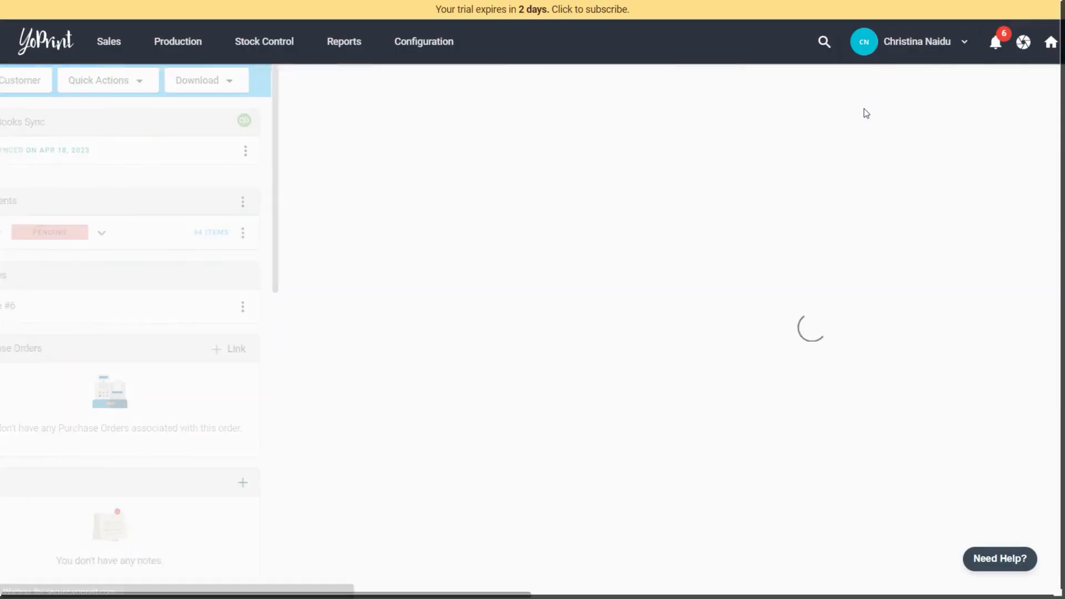
pyautogui.scroll(-2, 578, 364)
pyautogui.doubleClick(586, 380)
pyautogui.write('10')
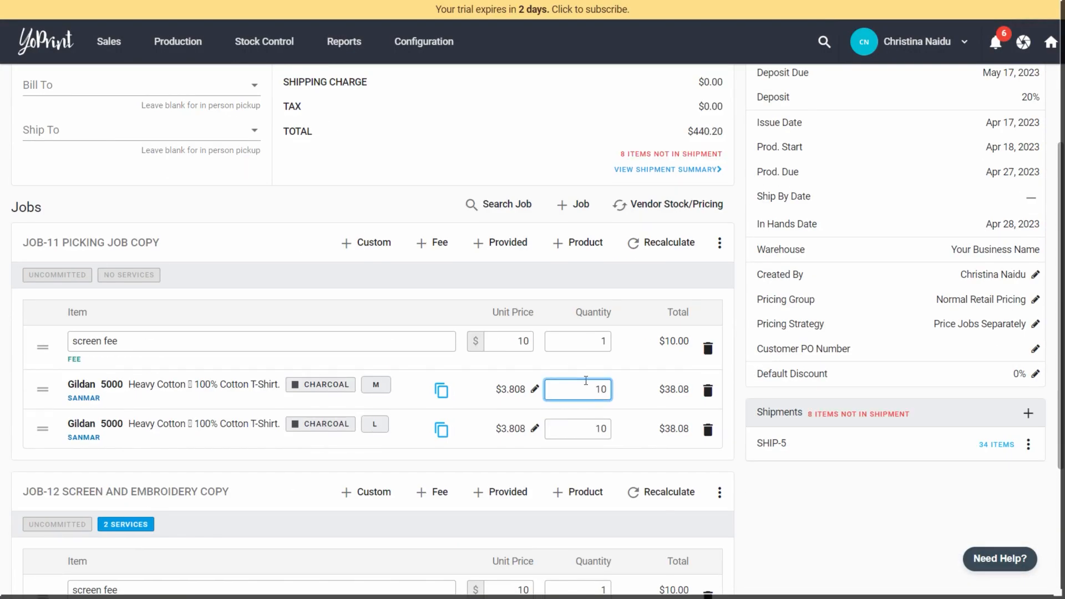
# Add the unassigned items to shipment SHIP-5 and publish the edited sales order
pyautogui.click(1029, 444)
pyautogui.click(988, 550)
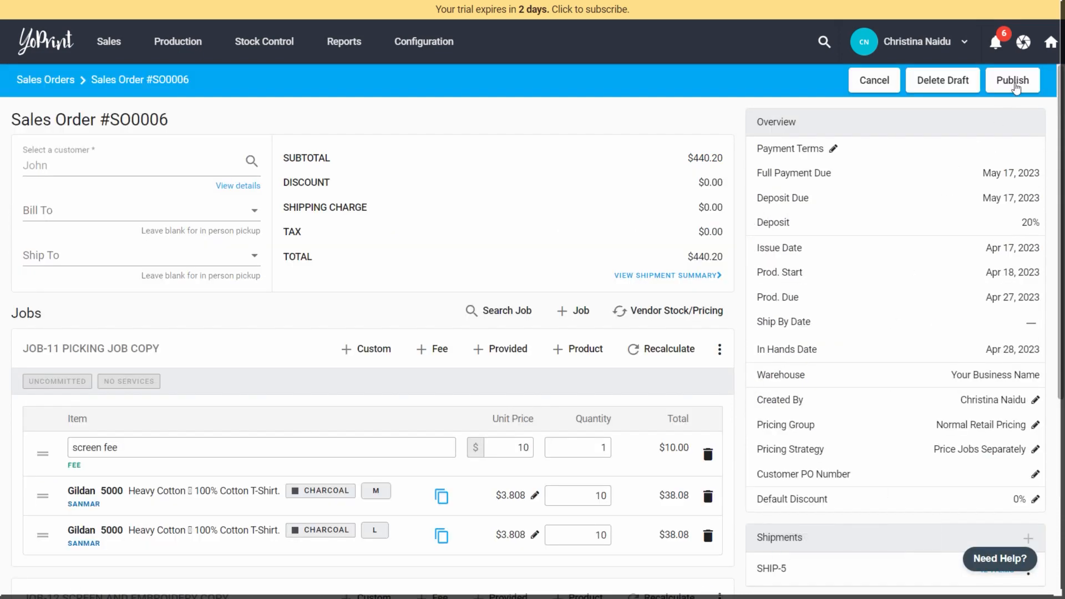
pyautogui.click(1013, 82)
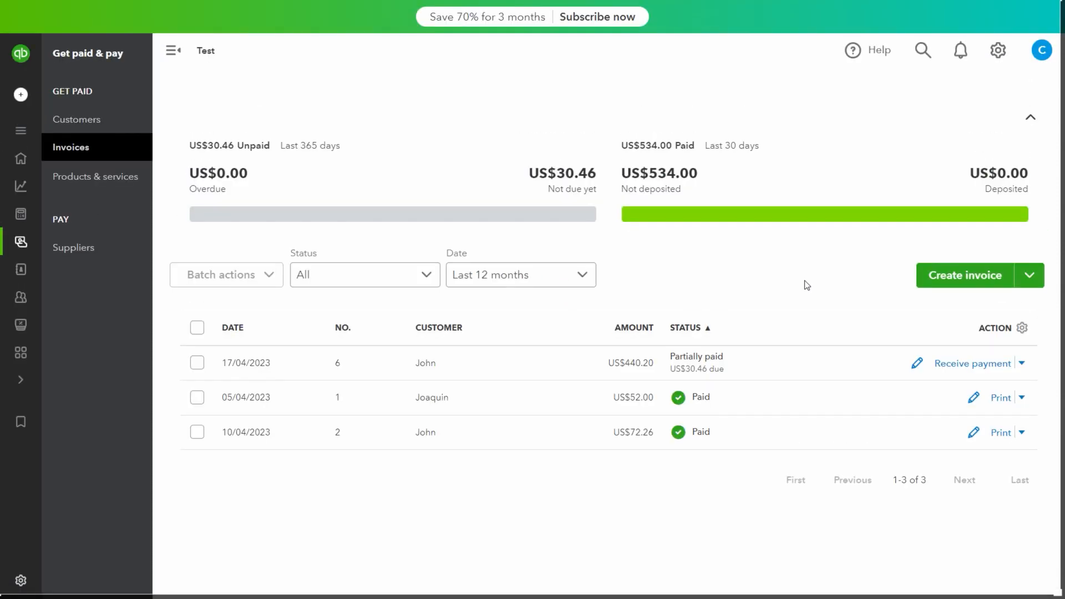
# In QuickBooks, open the partially paid invoice for editing and view the details of its applied payment
pyautogui.click(744, 369)
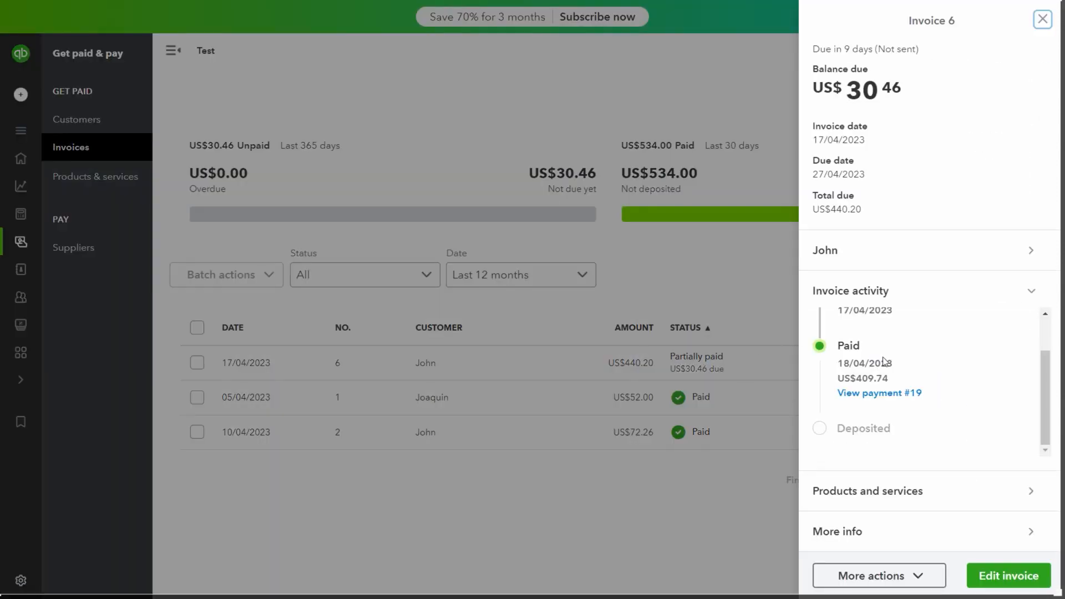
pyautogui.click(987, 575)
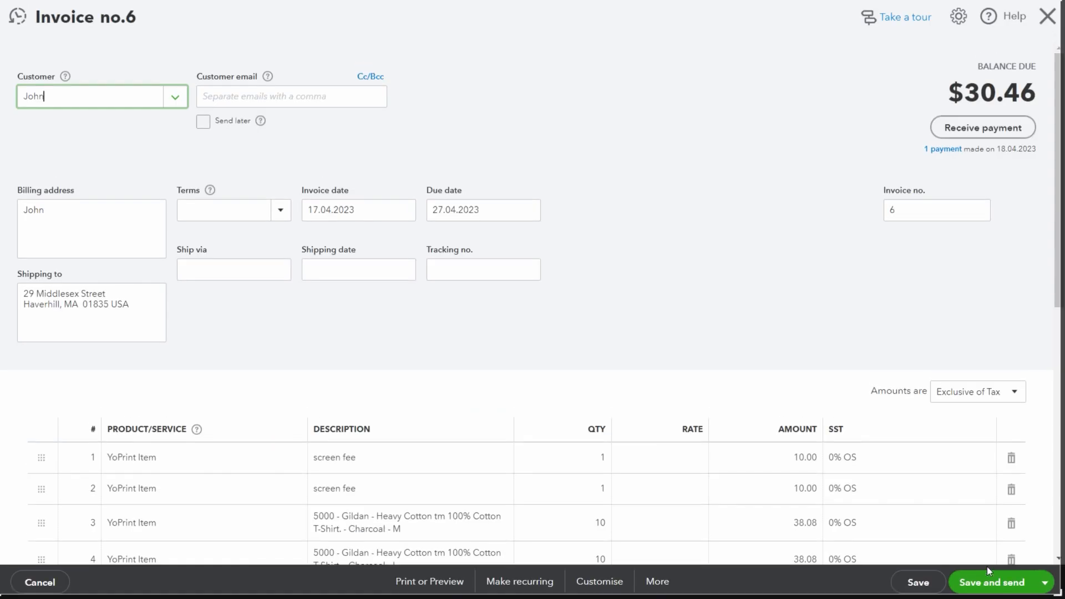
pyautogui.click(953, 150)
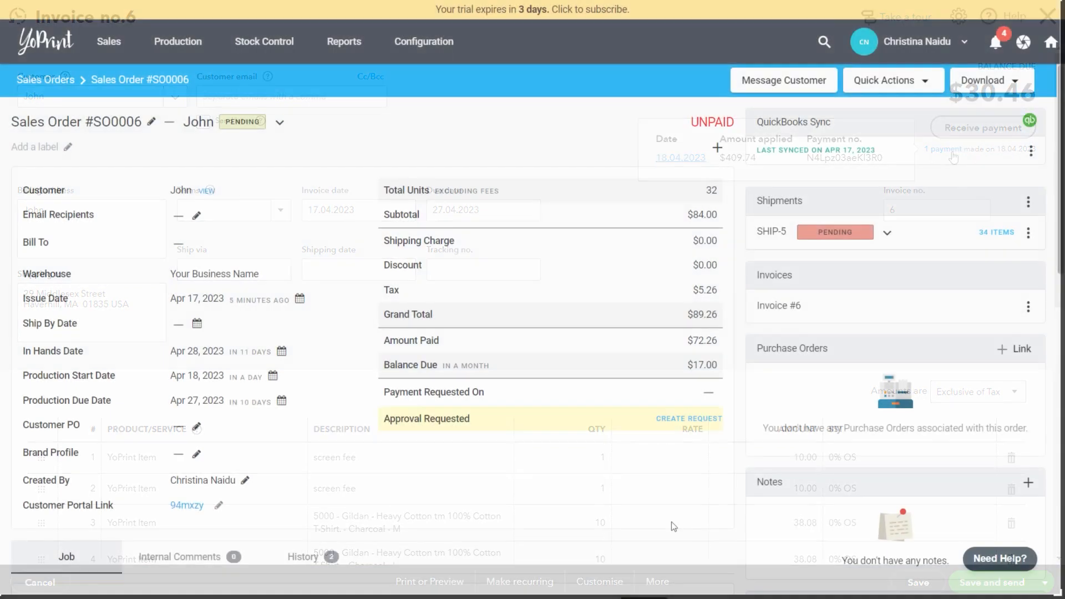
# In YoPrint, convert the unpaid sales order to a quote, and refresh the invoice list in QuickBooks
pyautogui.click(107, 49)
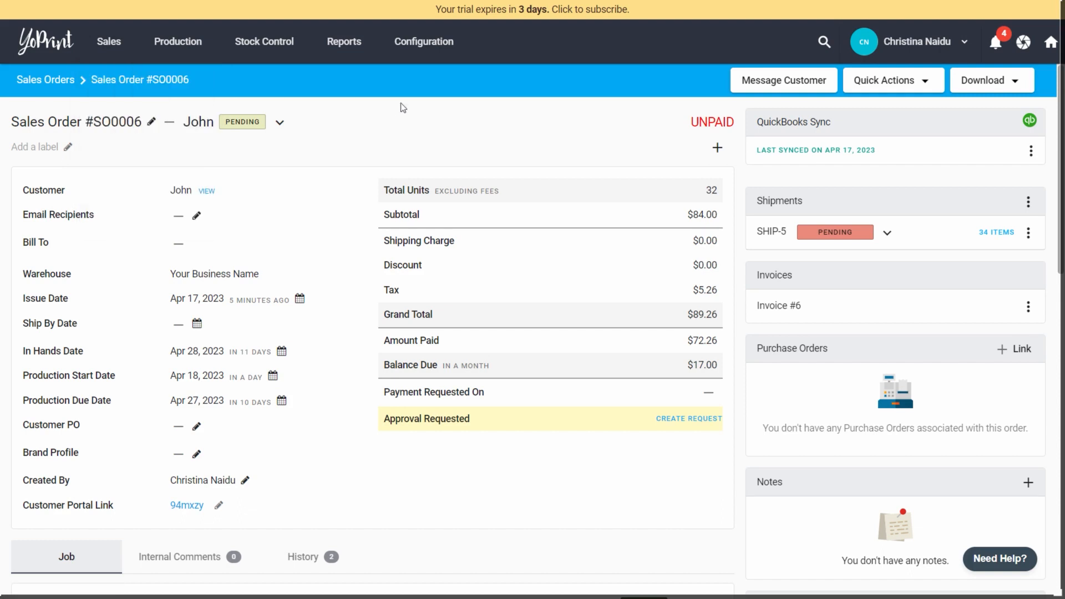
pyautogui.click(903, 89)
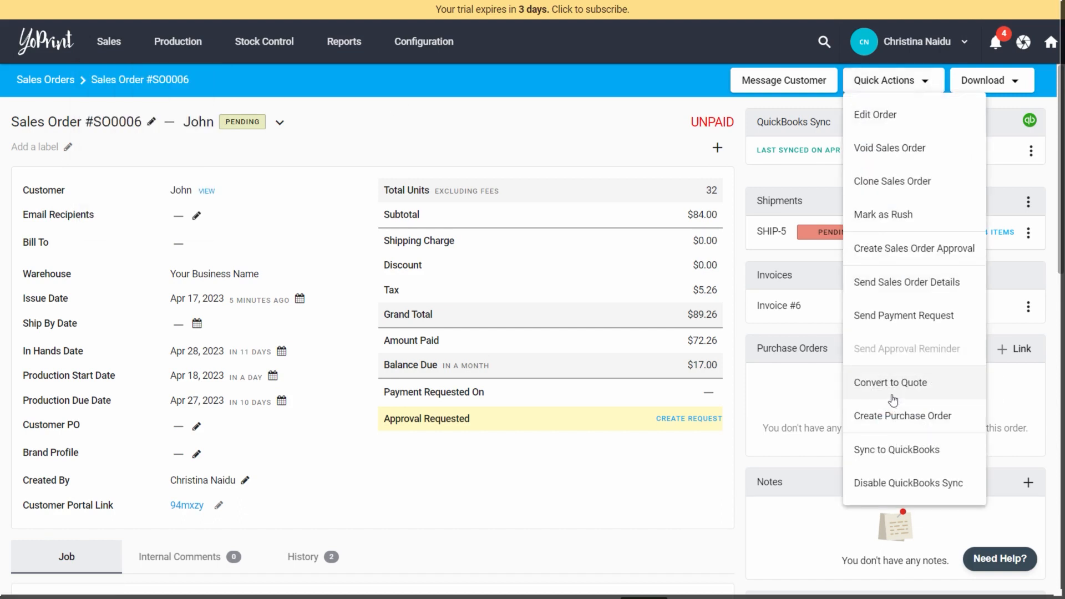
pyautogui.click(893, 382)
pyautogui.click(655, 343)
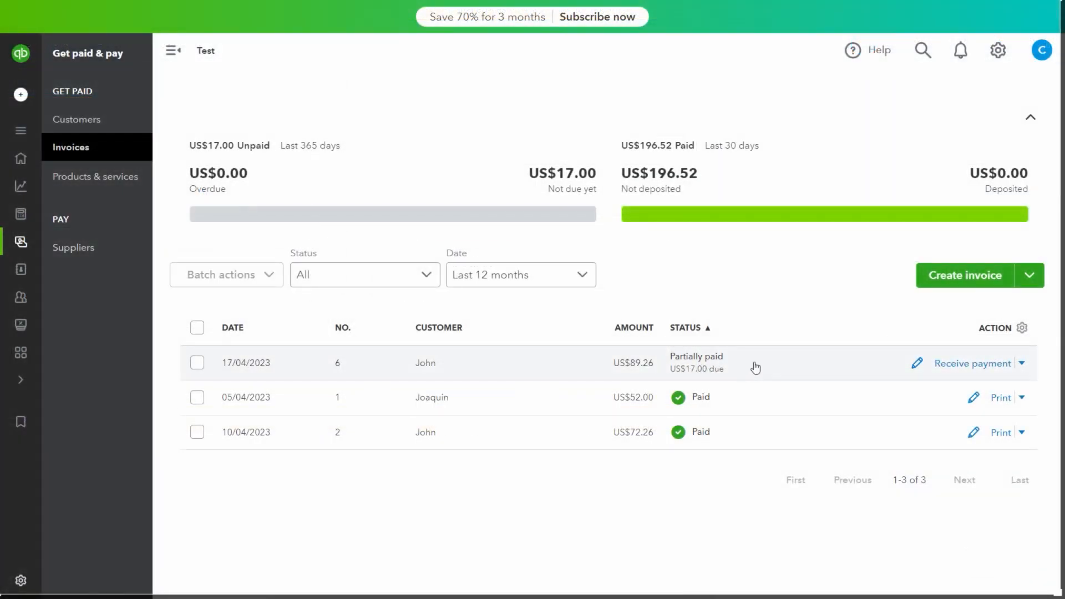
pyautogui.press('F5')
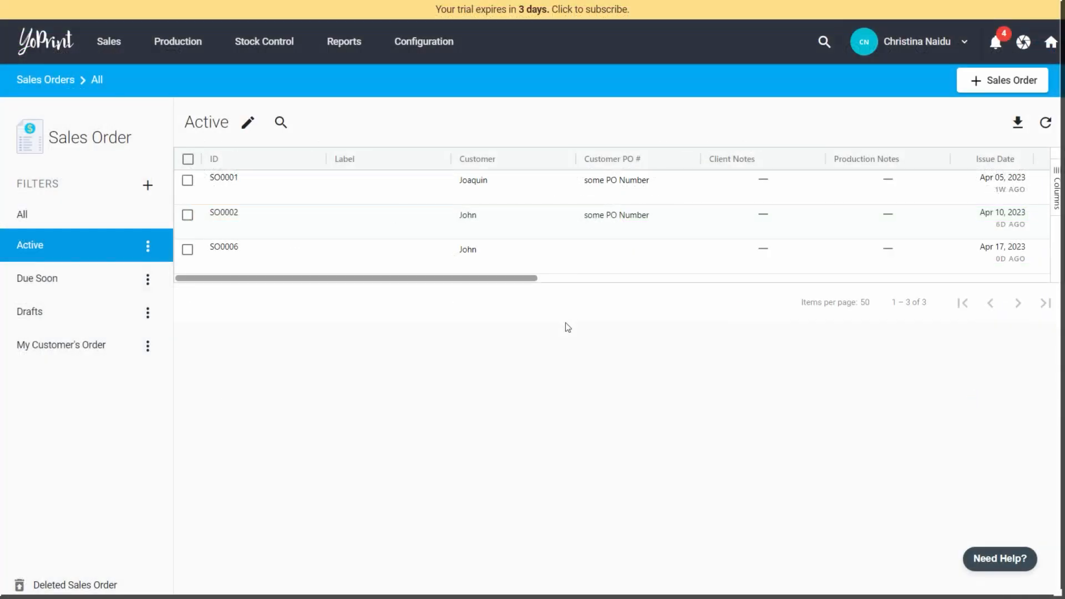
# In YoPrint, check the QuickBooks column of the active sales orders and view the failed order's expanded sync error log
pyautogui.hscroll(10, 837, 198)
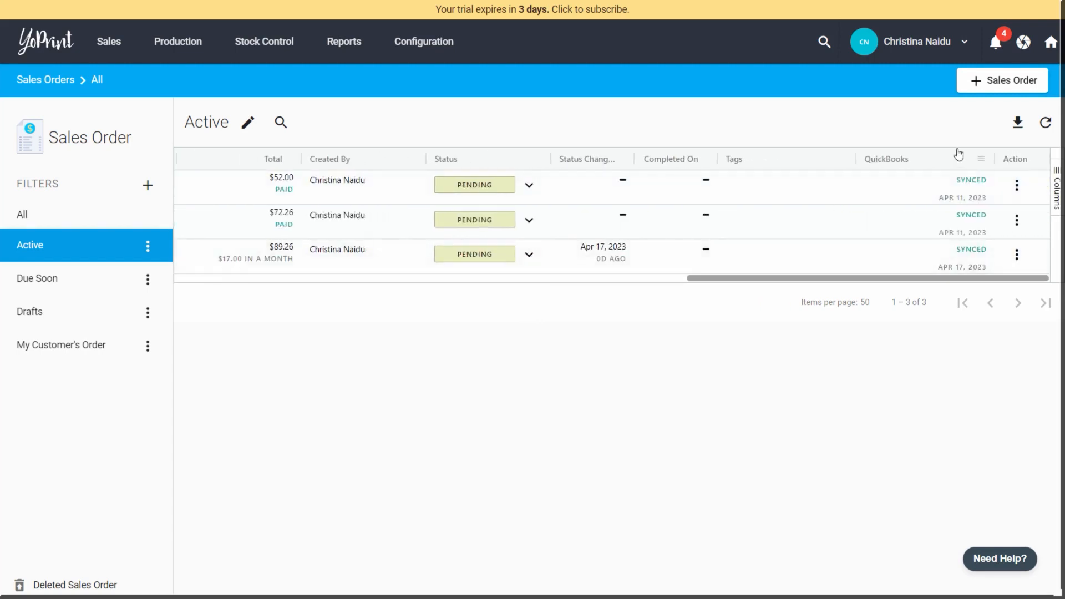
pyautogui.click(386, 265)
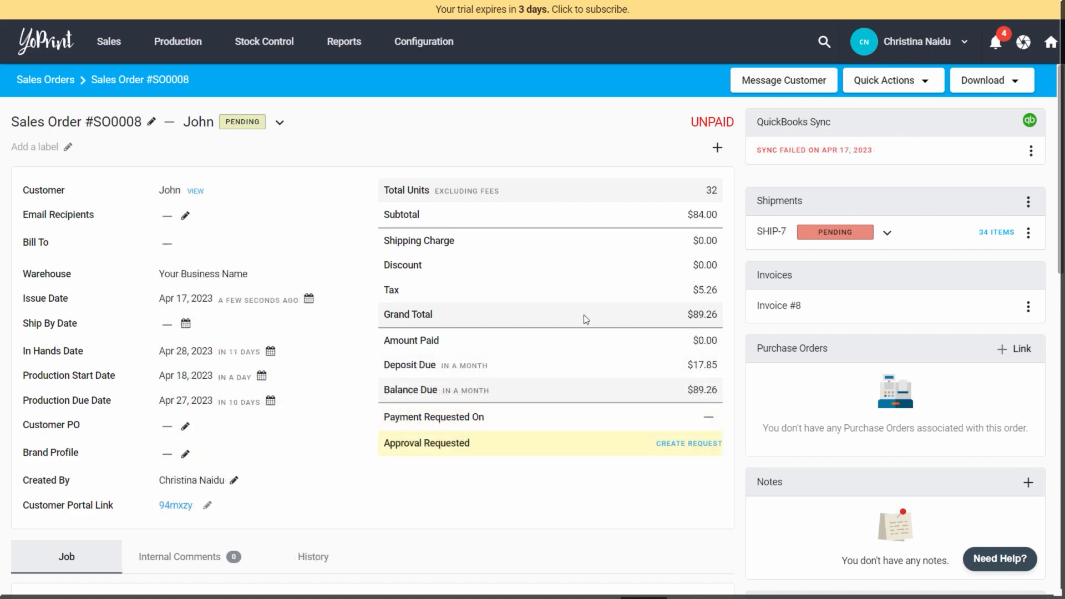
pyautogui.click(1031, 150)
pyautogui.click(1013, 222)
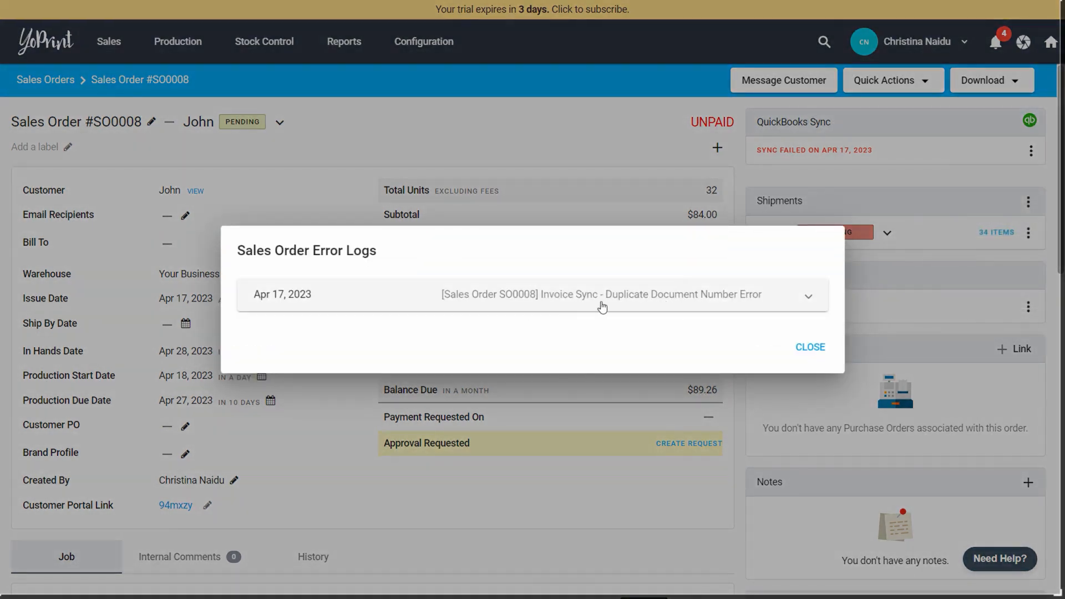
pyautogui.click(602, 306)
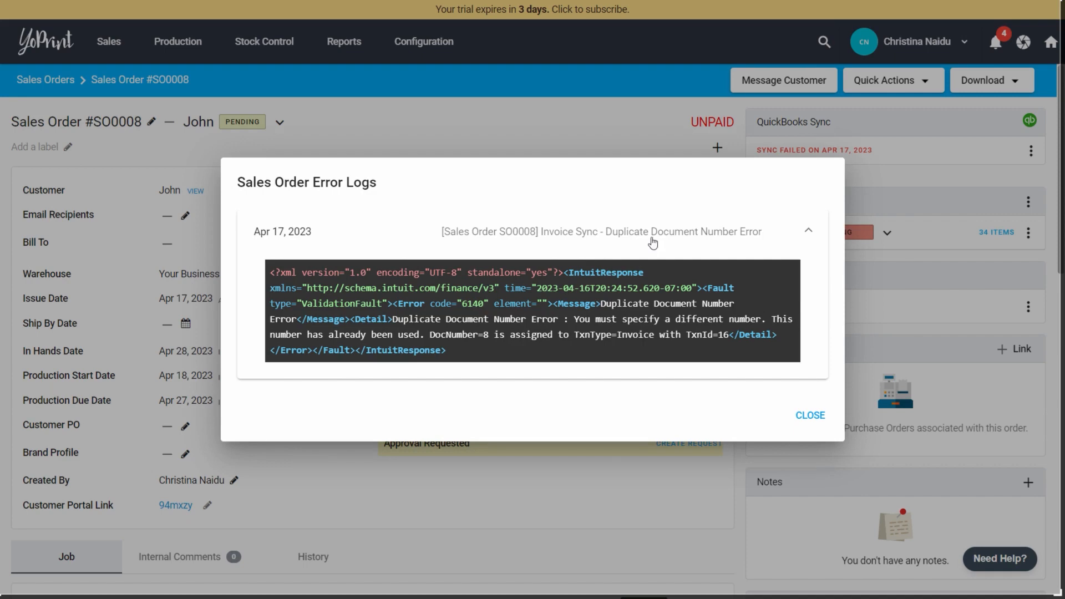
pyautogui.click(810, 416)
# Open the invoice of the order that failed to sync and change its ID to 8-1
pyautogui.click(1028, 308)
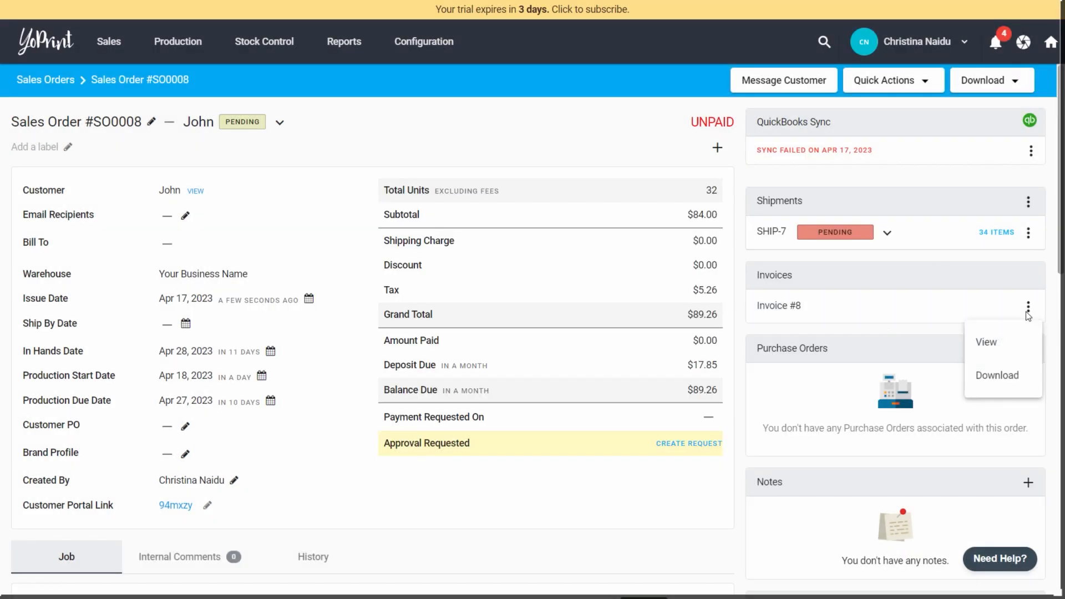
pyautogui.click(987, 343)
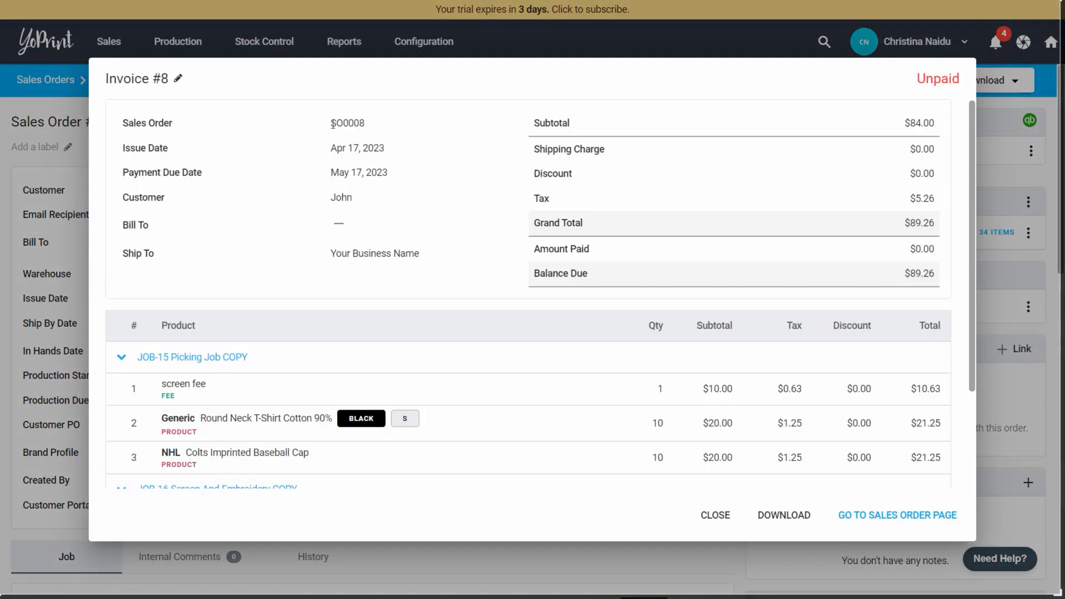
pyautogui.click(178, 78)
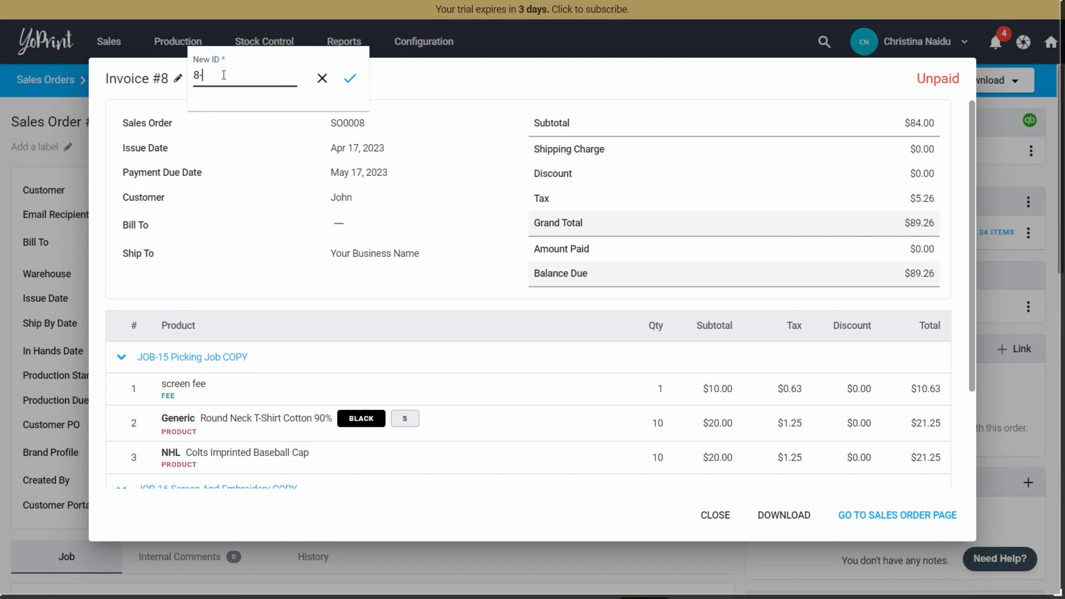
pyautogui.write('-1')
pyautogui.click(352, 81)
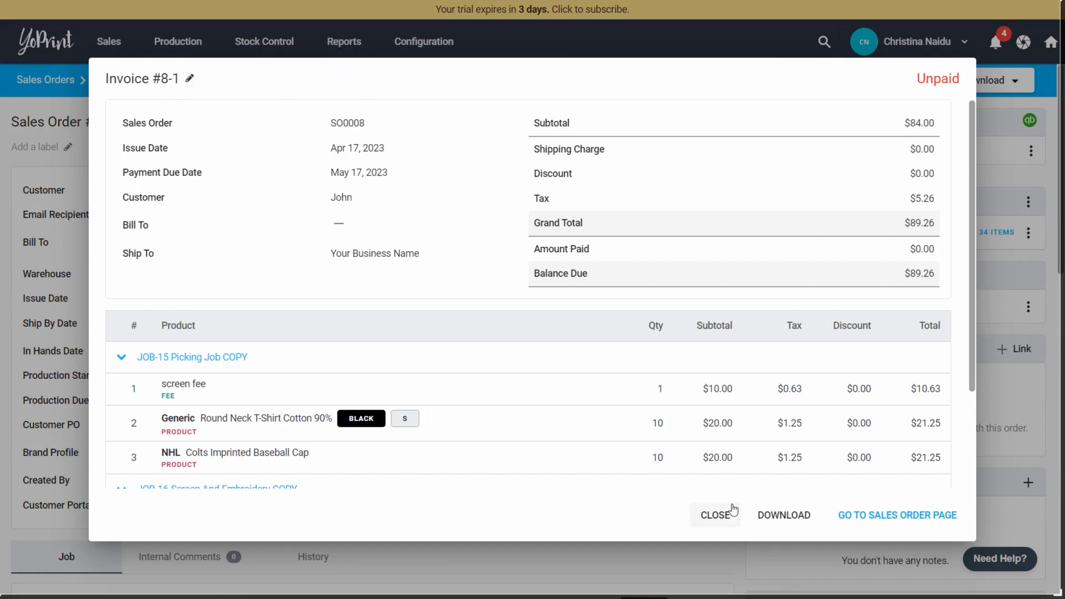
pyautogui.click(719, 515)
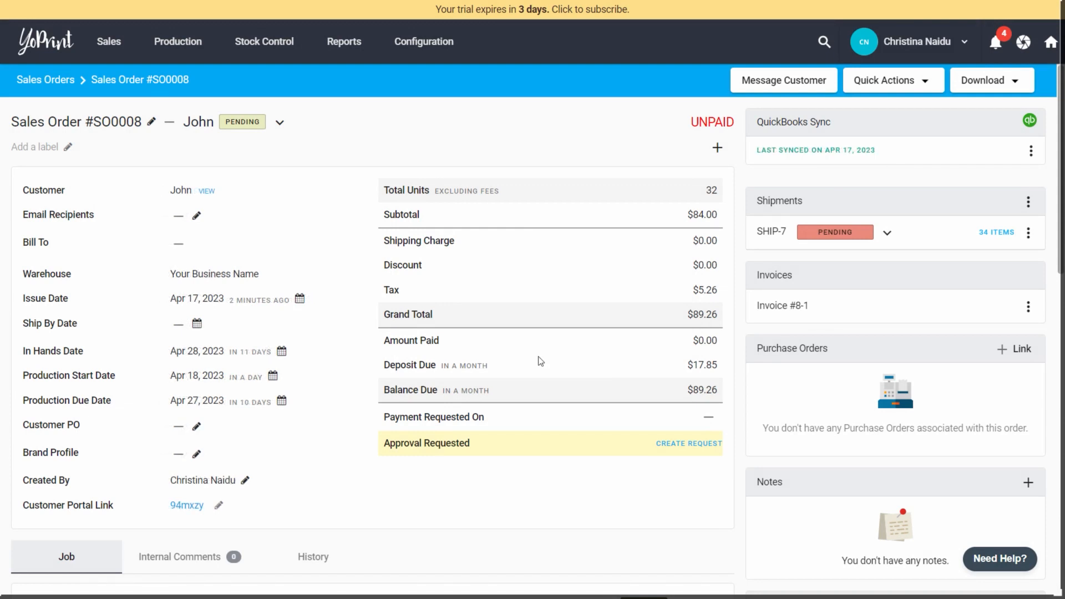
# Disable QuickBooks syncing for the sales order, and select all active sales orders for a bulk action
pyautogui.click(1031, 151)
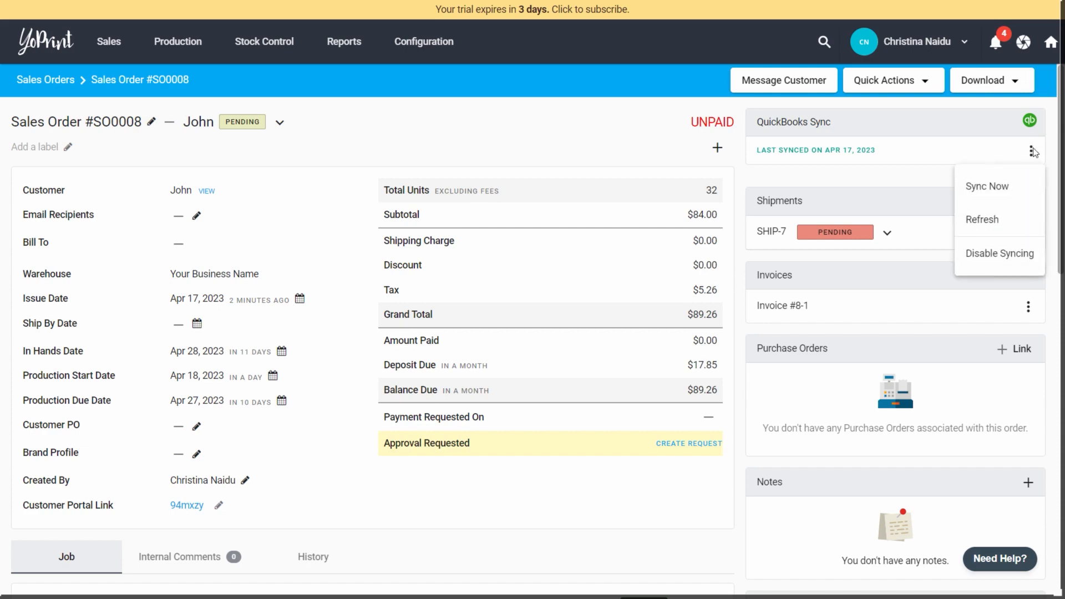
pyautogui.click(984, 261)
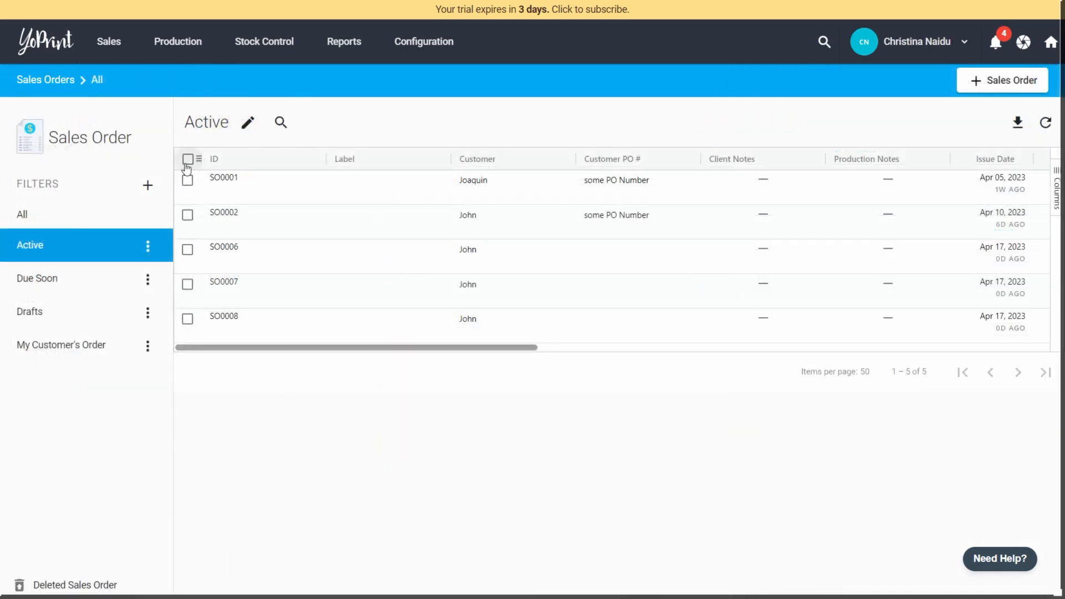
pyautogui.click(188, 159)
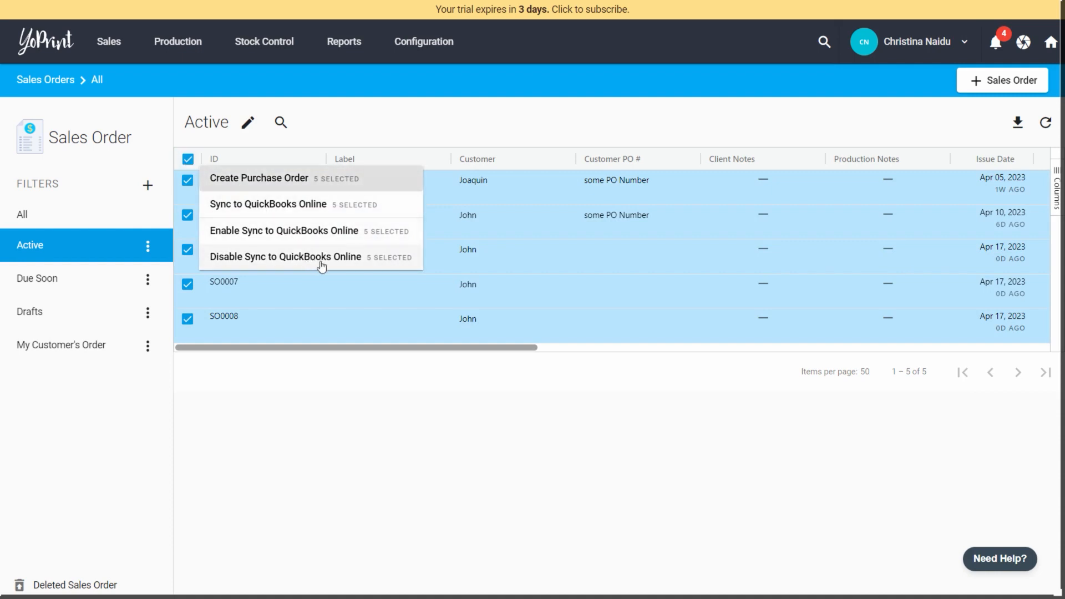
# Open the sync settings of the QuickBooks Online integration in the company's connected apps configuration
pyautogui.moveTo(418, 57)
pyautogui.click(409, 109)
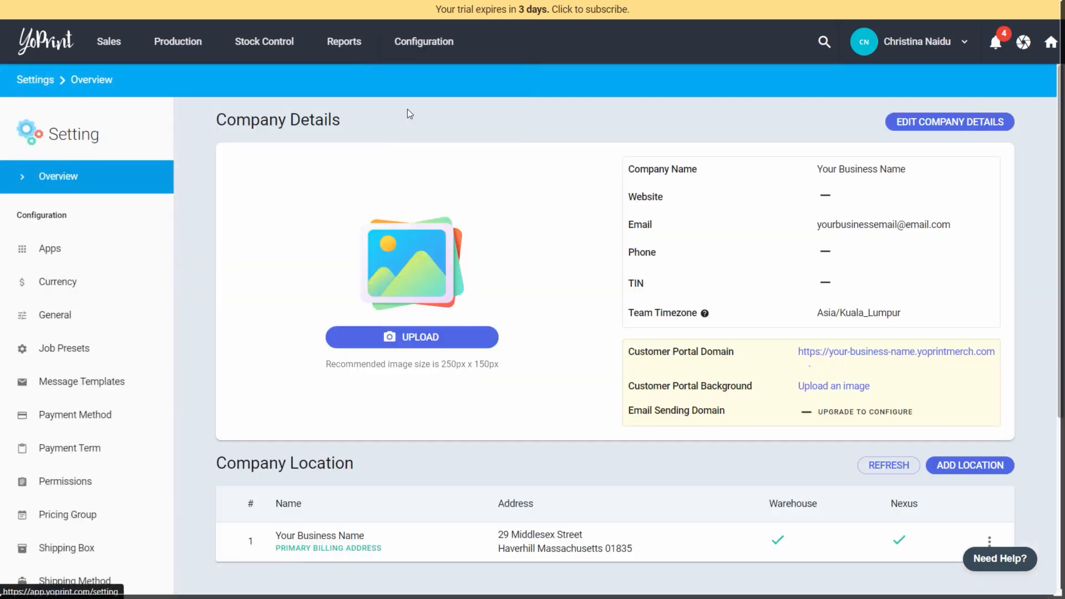
pyautogui.click(49, 251)
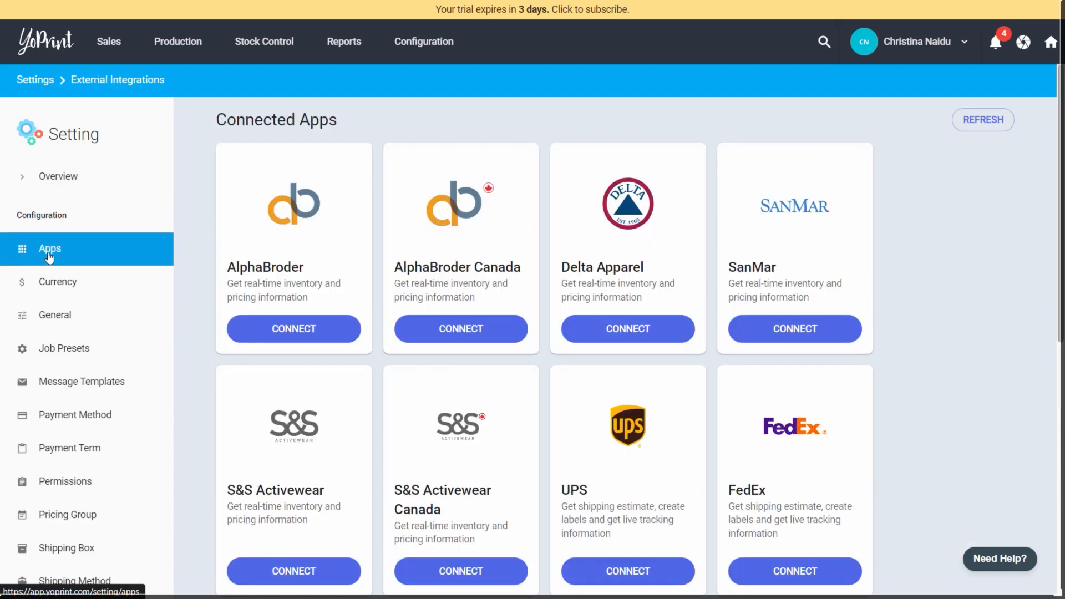
pyautogui.scroll(-10, 349, 369)
pyautogui.click(350, 369)
pyautogui.click(364, 398)
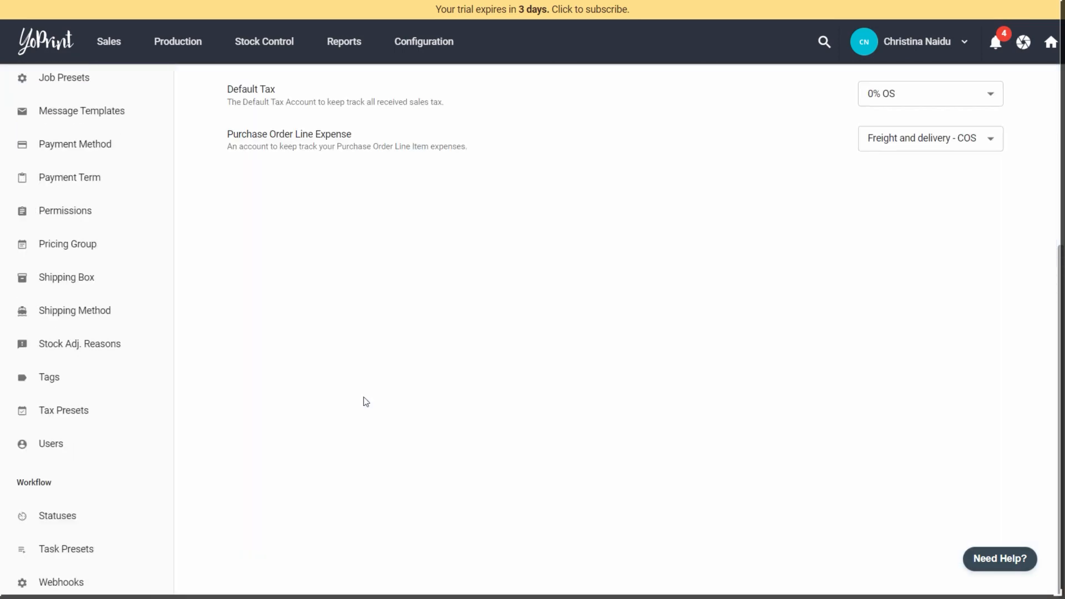
pyautogui.click(425, 274)
# Disable automatic QuickBooks syncing for Invoice Created / Updated, Invoice Removed and Payments
pyautogui.scroll(-3, 428, 276)
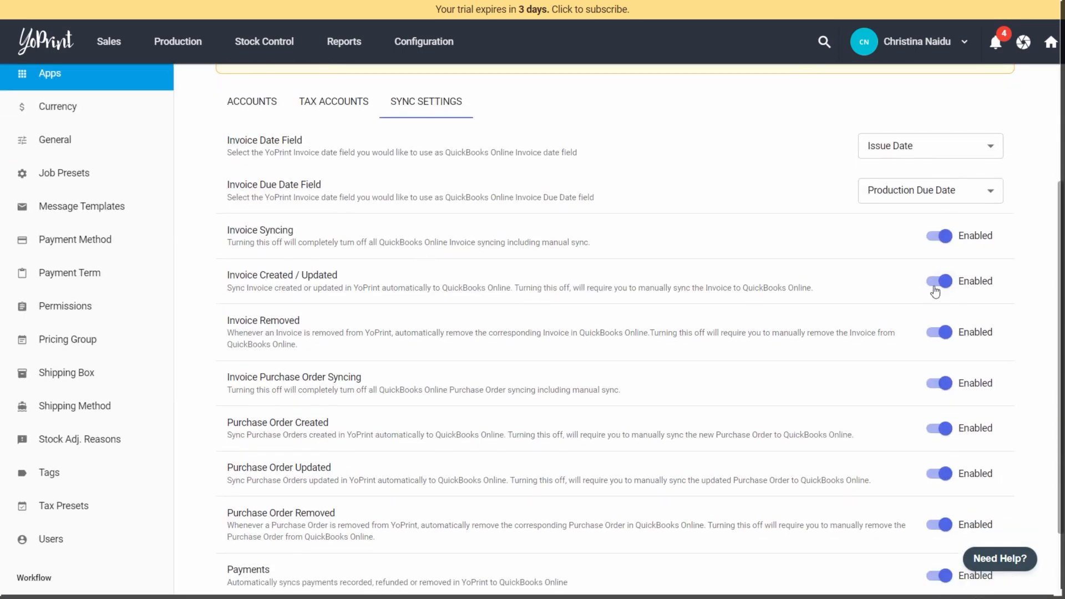
pyautogui.click(937, 283)
pyautogui.click(939, 332)
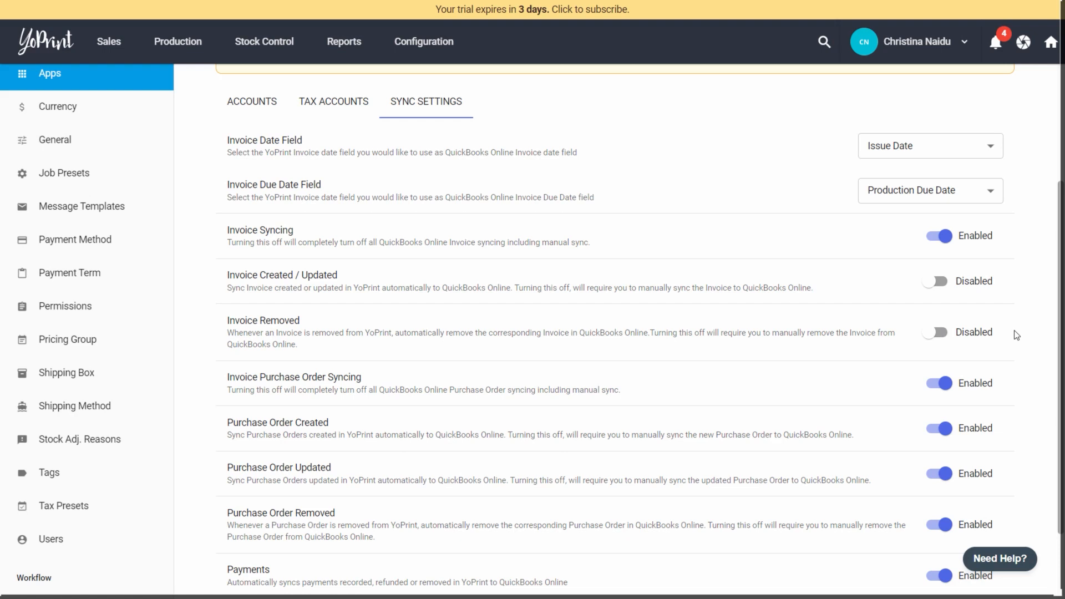
pyautogui.scroll(-3, 1017, 335)
pyautogui.click(940, 494)
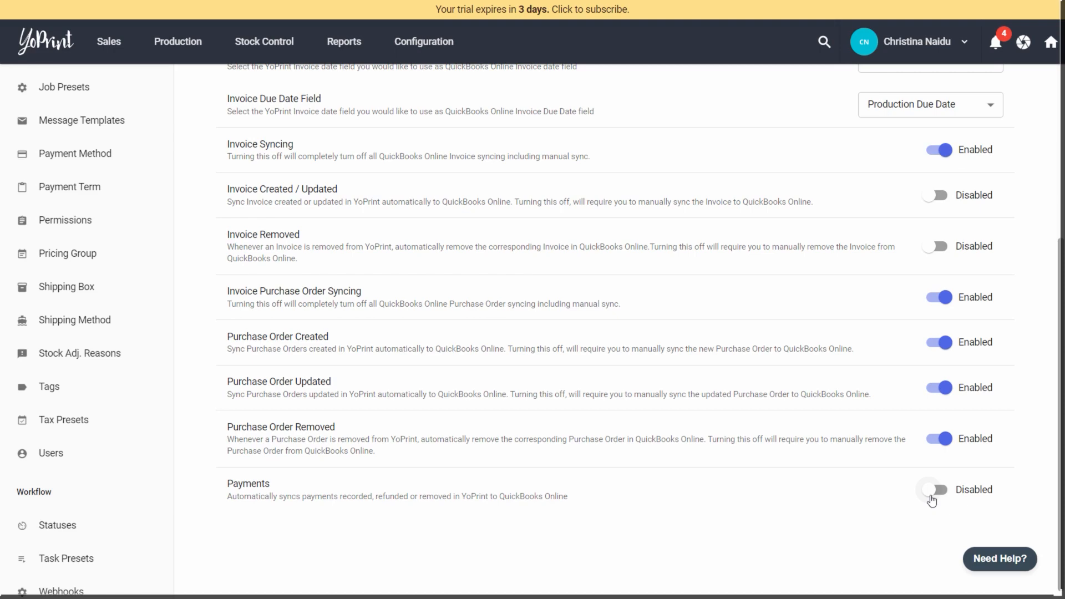
# Disable Invoice Syncing, Invoice Purchase Order Syncing, and the Purchase Order Created, Updated and Removed sync options
pyautogui.scroll(1, 932, 501)
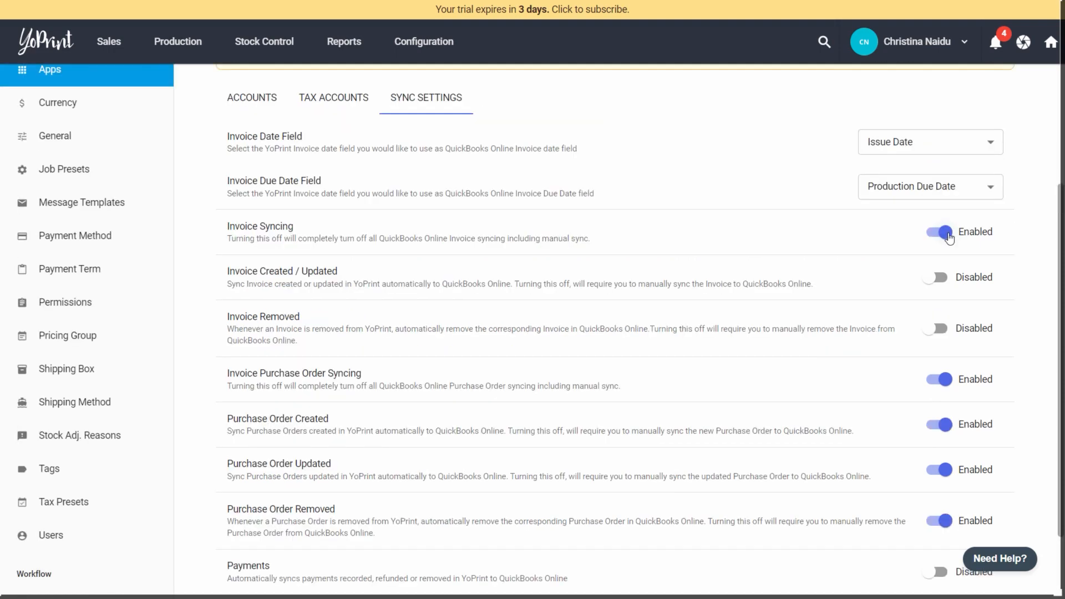
pyautogui.click(939, 150)
pyautogui.click(939, 297)
pyautogui.click(940, 342)
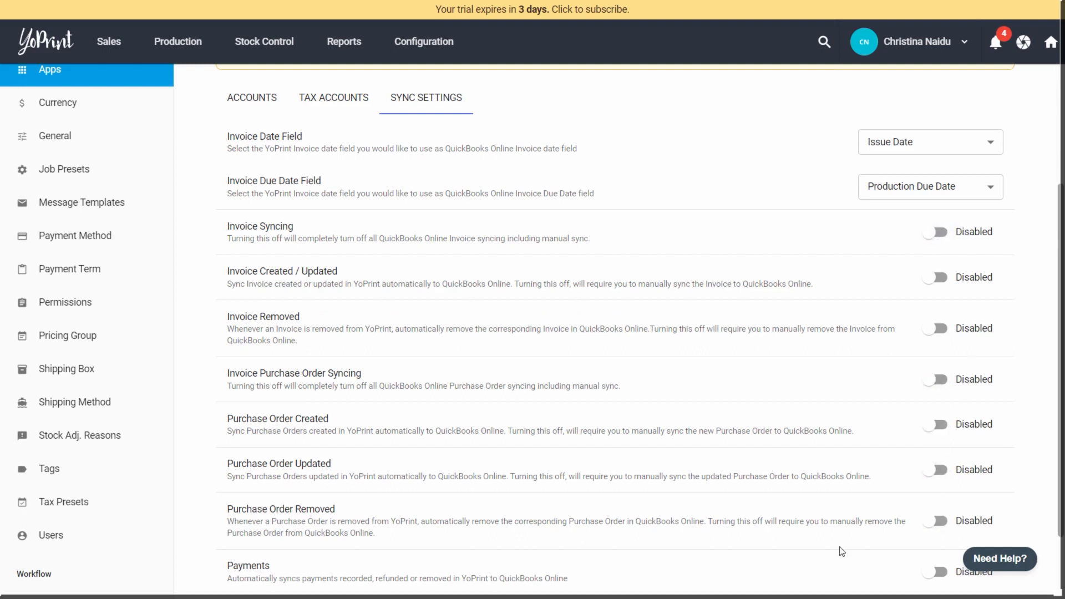
pyautogui.scroll(-1, 843, 551)
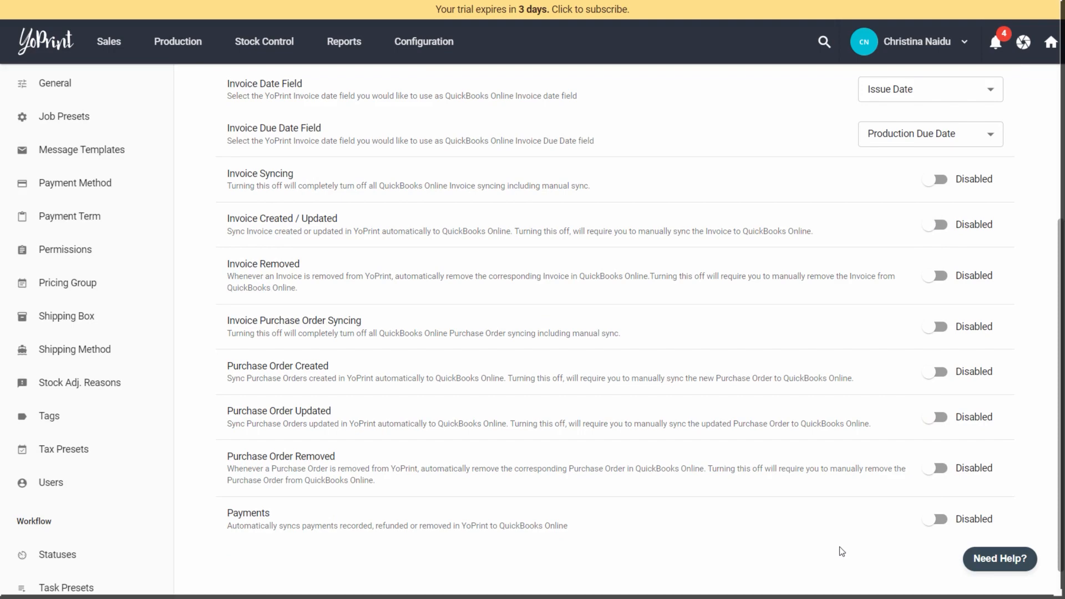
pyautogui.scroll(3, 842, 552)
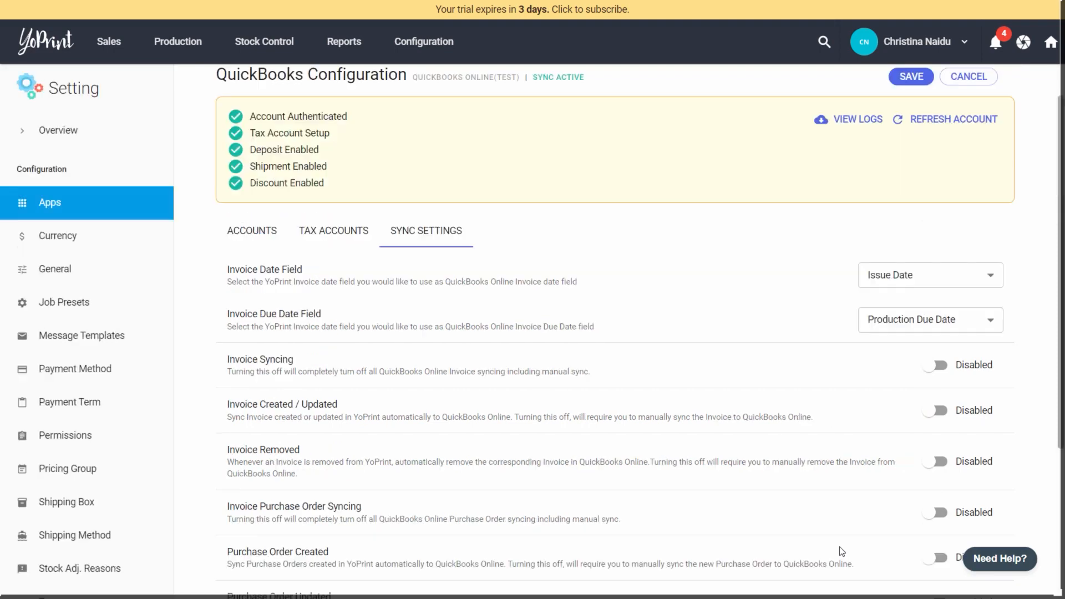
pyautogui.scroll(1, 842, 551)
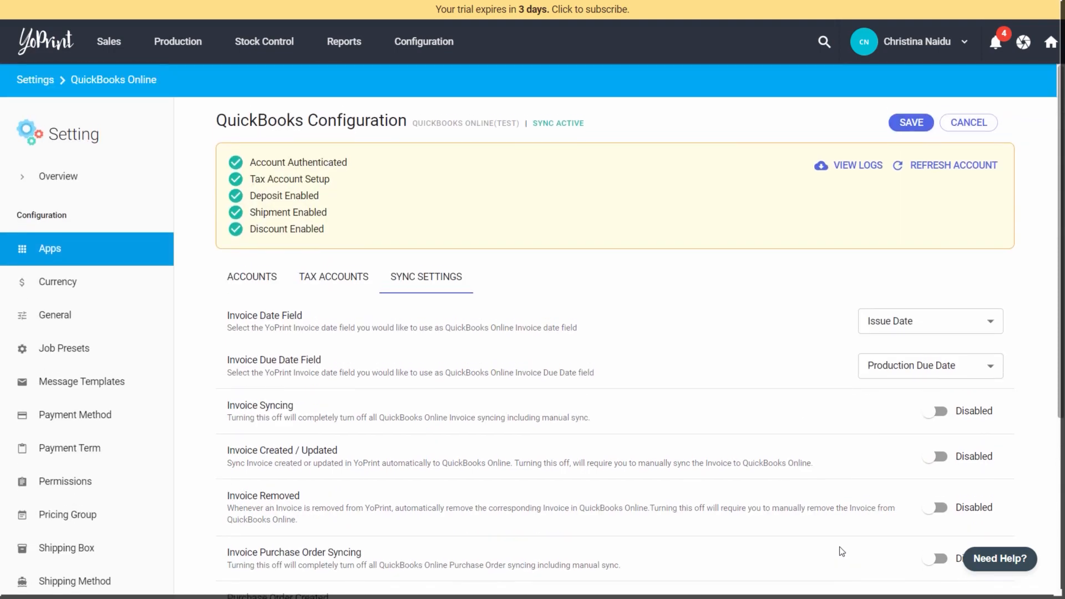